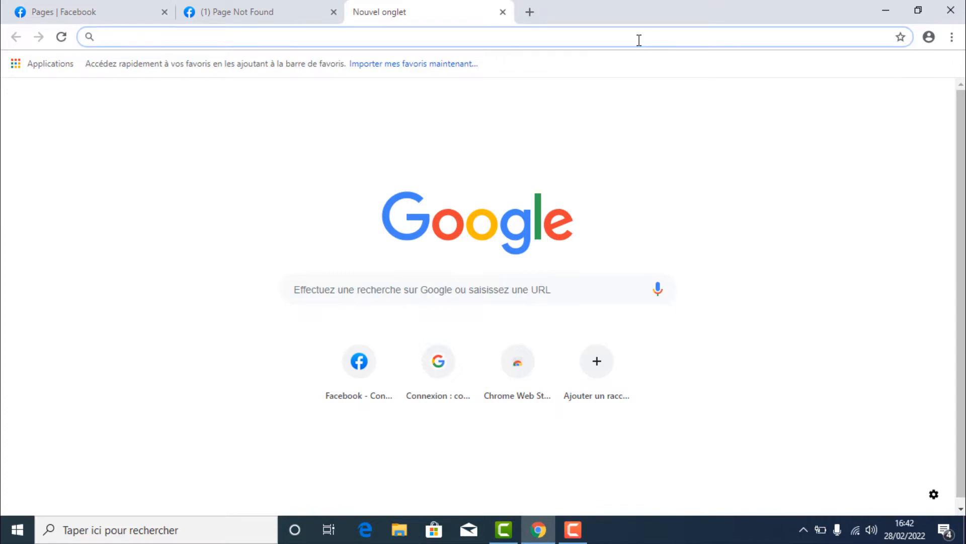
# Open the Business Manager account selection page at business.facebook.com/select.
pyautogui.write('Business.')
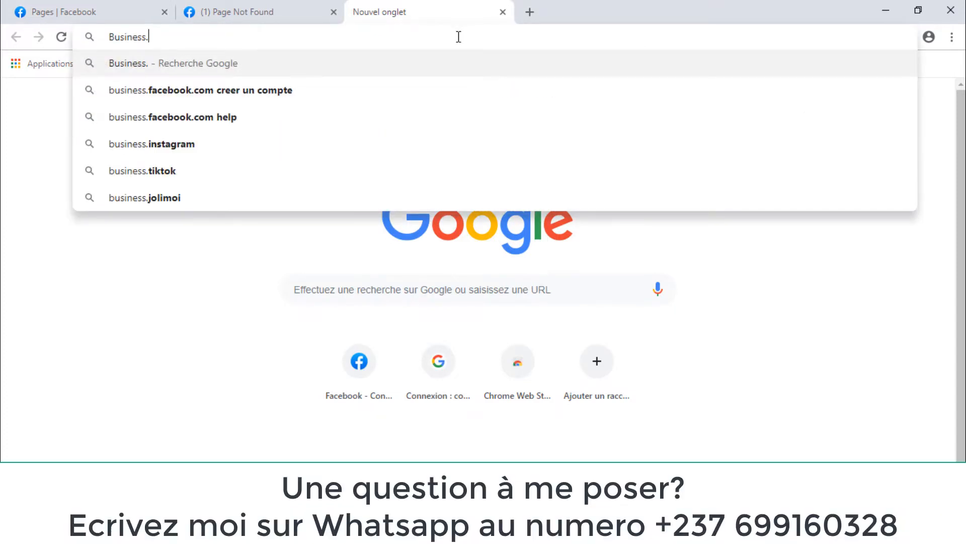
pyautogui.write('facebo')
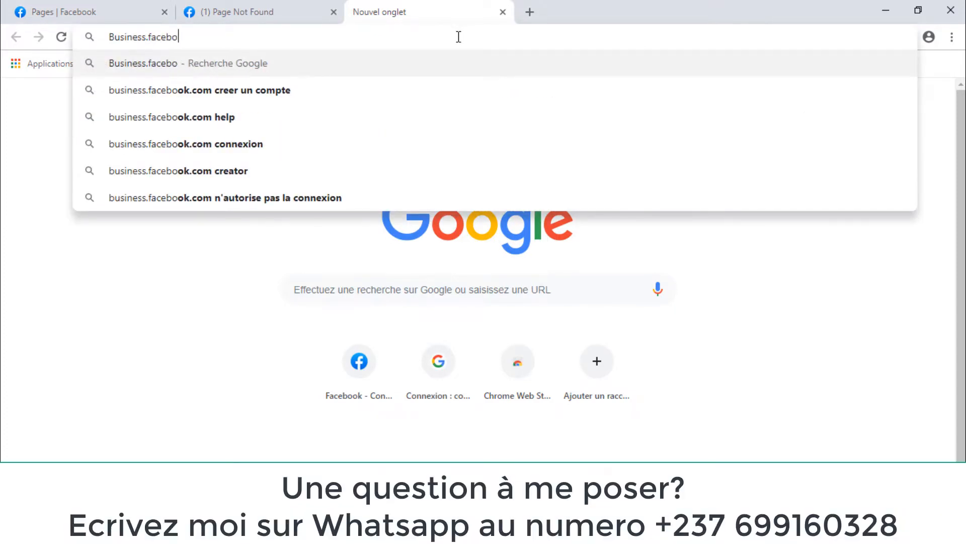
pyautogui.write('ok.com')
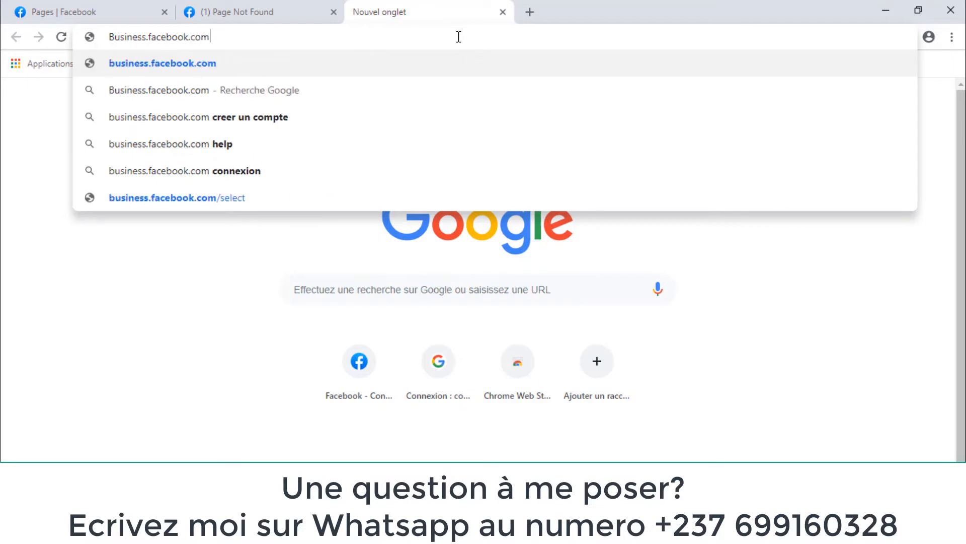
pyautogui.write('/select')
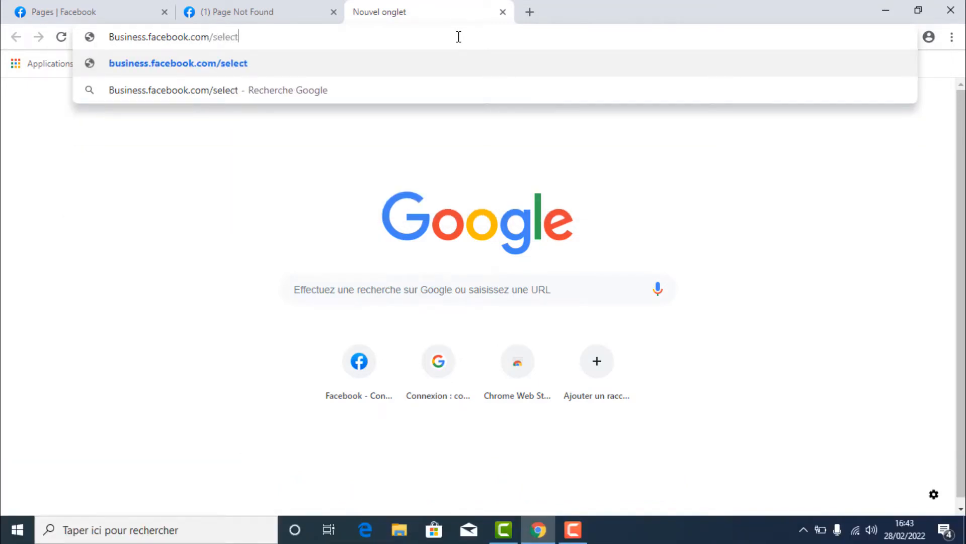
pyautogui.press('Return')
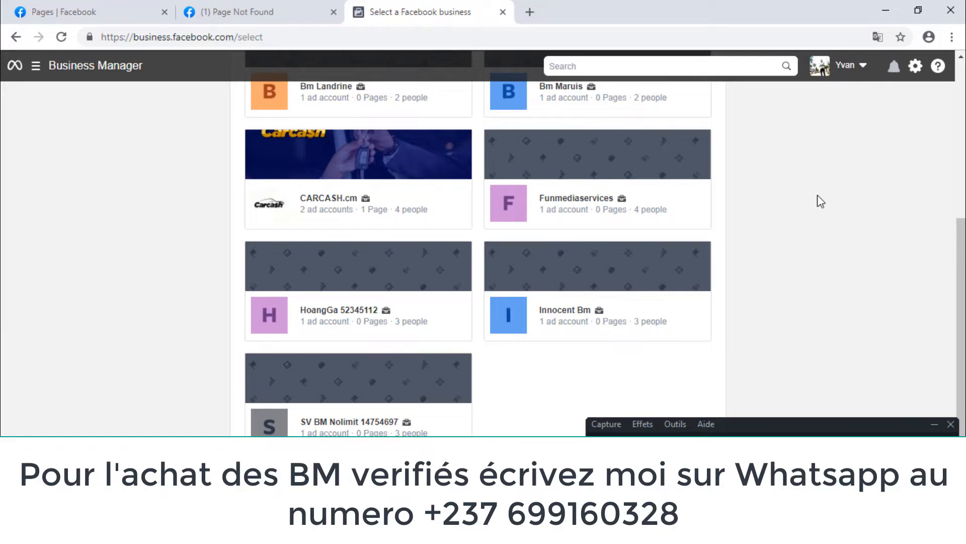
# Open a business account's Ads Manager and create a new campaign with the Messages objective.
pyautogui.scroll(1, 513, 186)
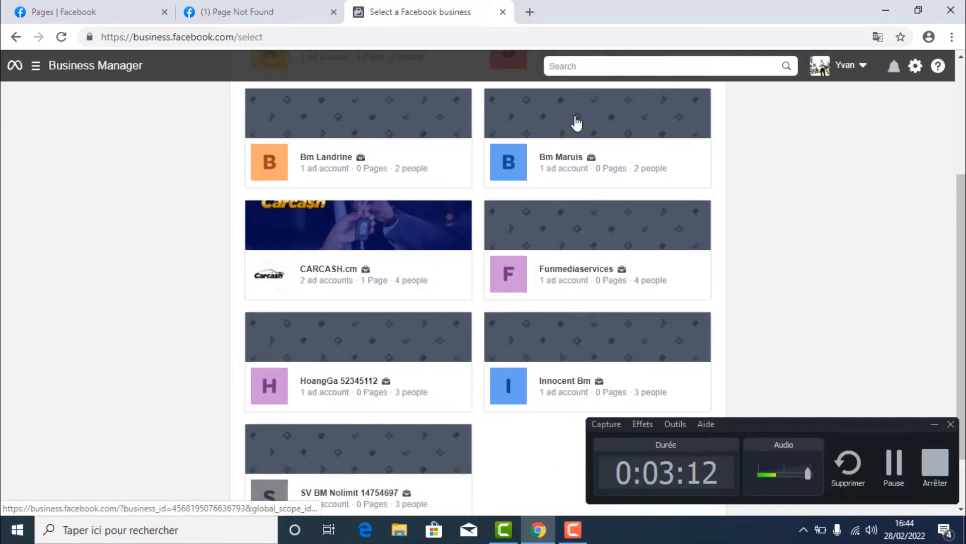
pyautogui.click(337, 277)
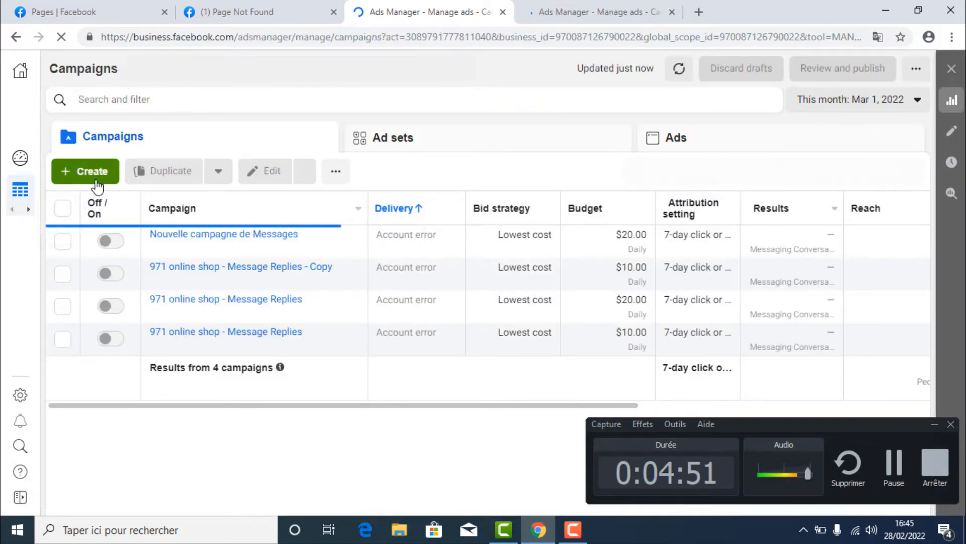
pyautogui.click(92, 171)
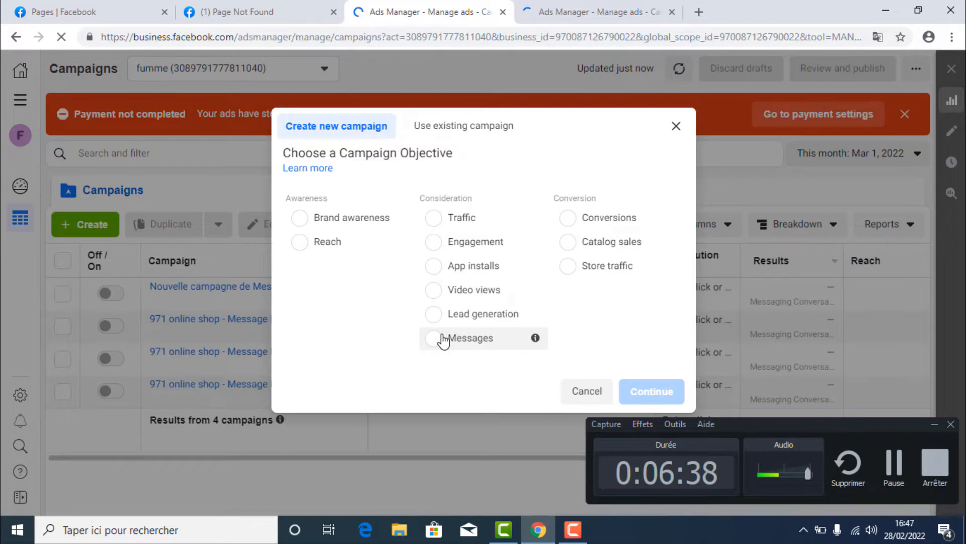
pyautogui.click(443, 339)
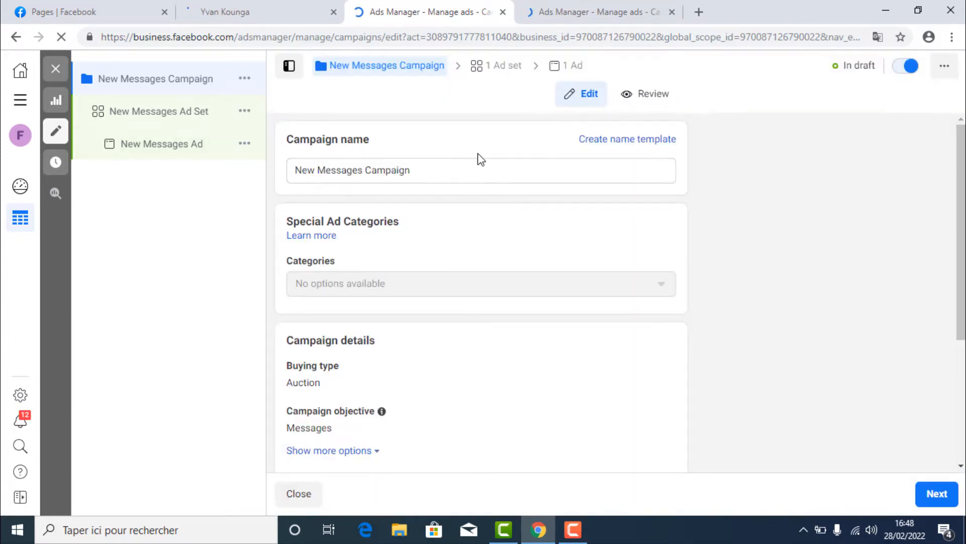
# Rename the new messages campaign as "text".
pyautogui.moveTo(442, 171); pyautogui.dragTo(295, 177)
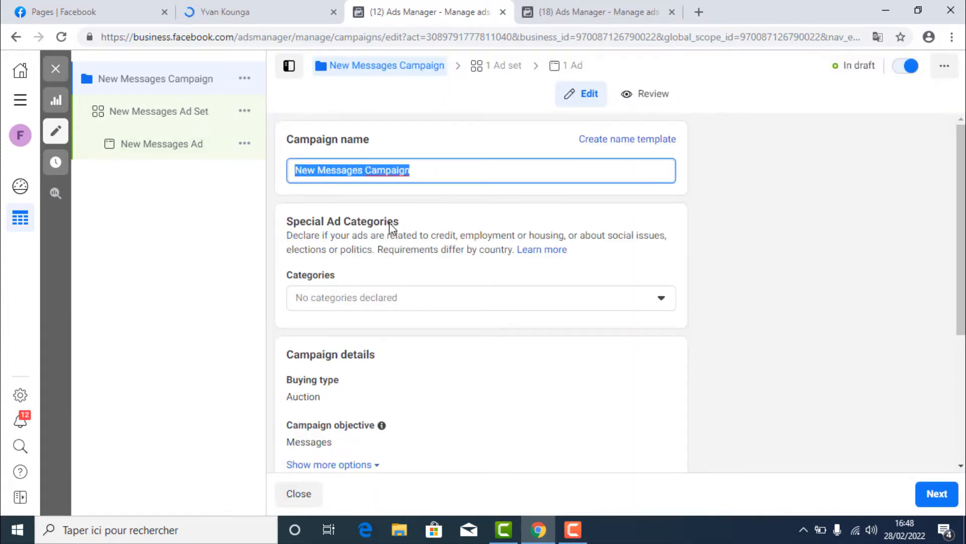
pyautogui.write('text')
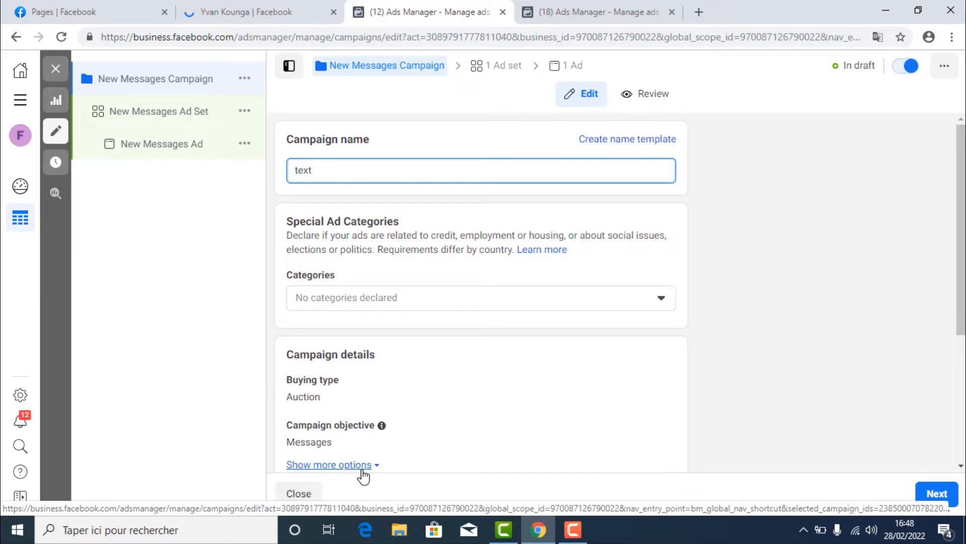
pyautogui.hotkey('ctrl', 'a')
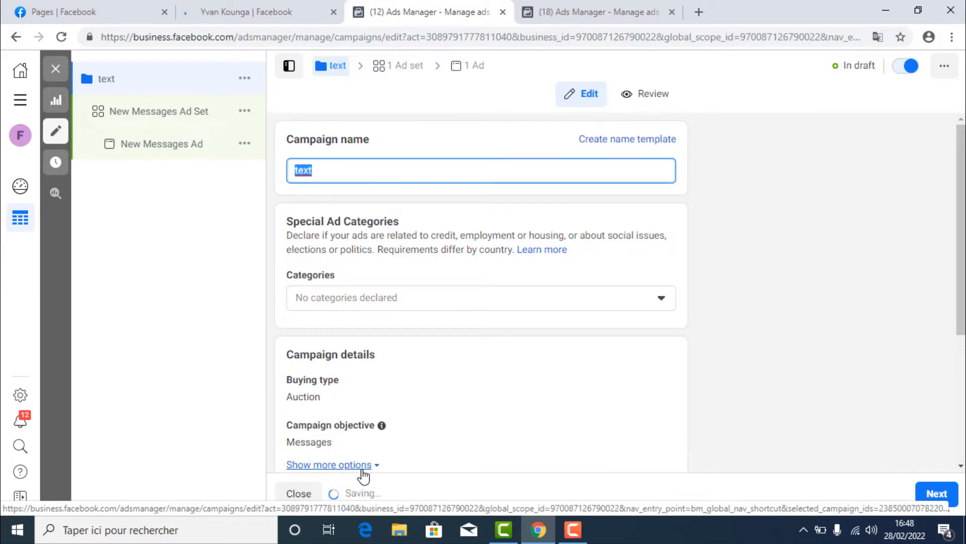
# Turn on Campaign Budget Optimization with a daily budget of $20.00 and continue to the ad set.
pyautogui.moveTo(964, 282); pyautogui.dragTo(964, 398)
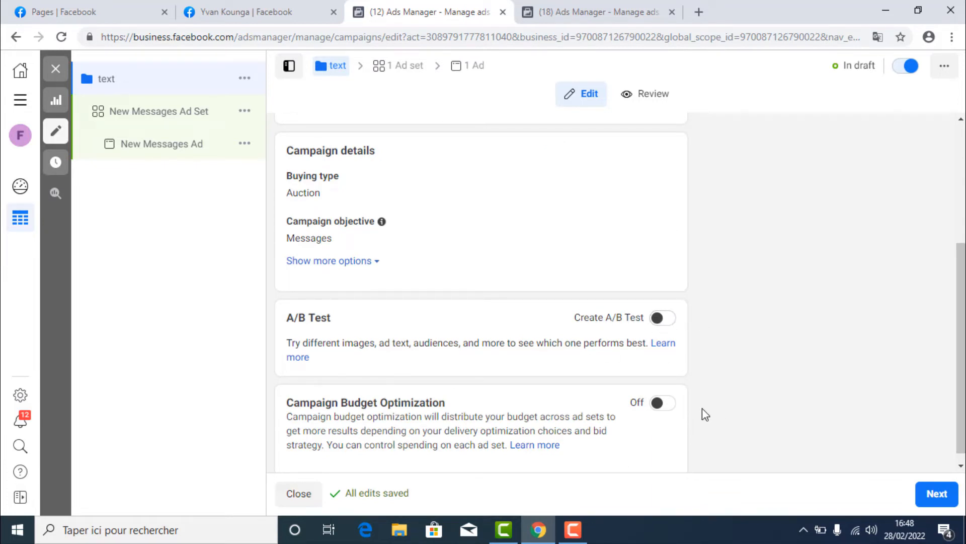
pyautogui.click(664, 405)
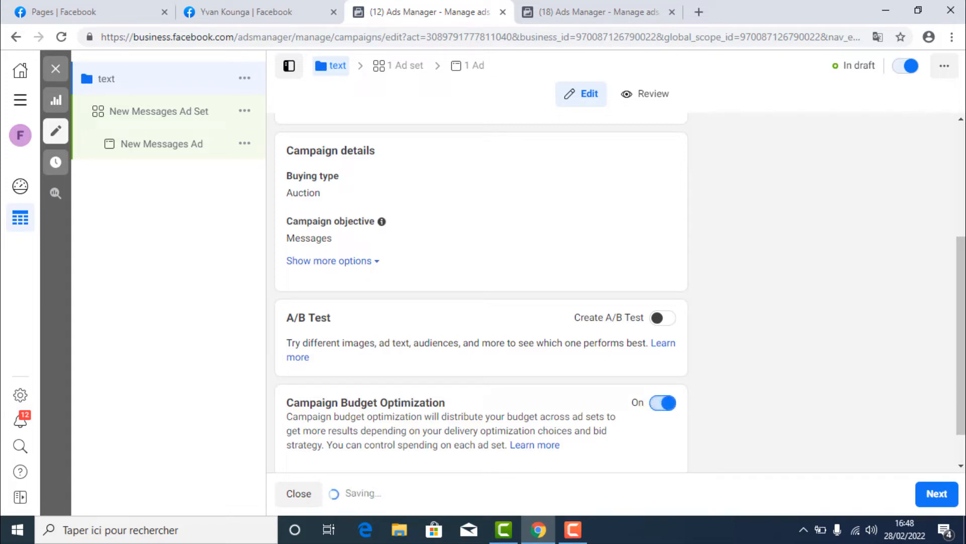
pyautogui.scroll(-5, 663, 392)
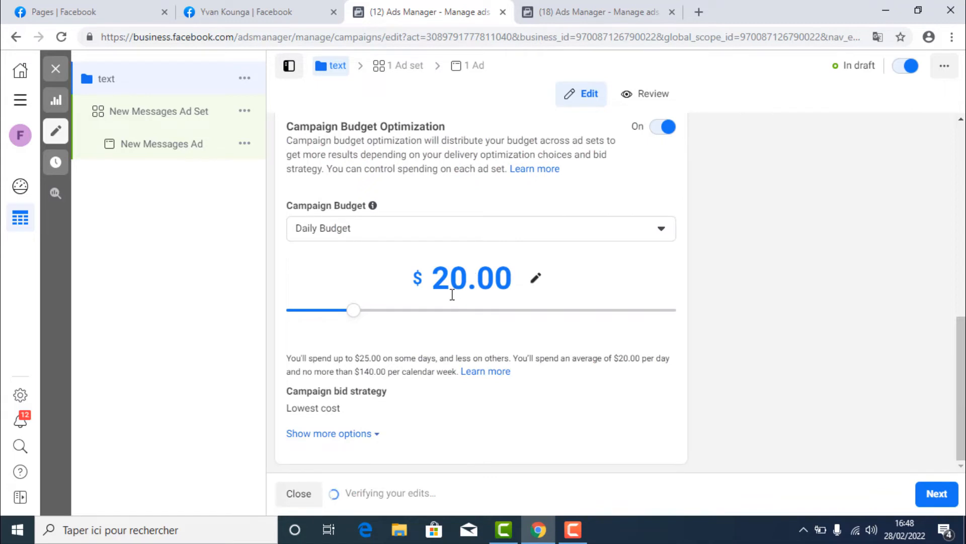
pyautogui.click(471, 282)
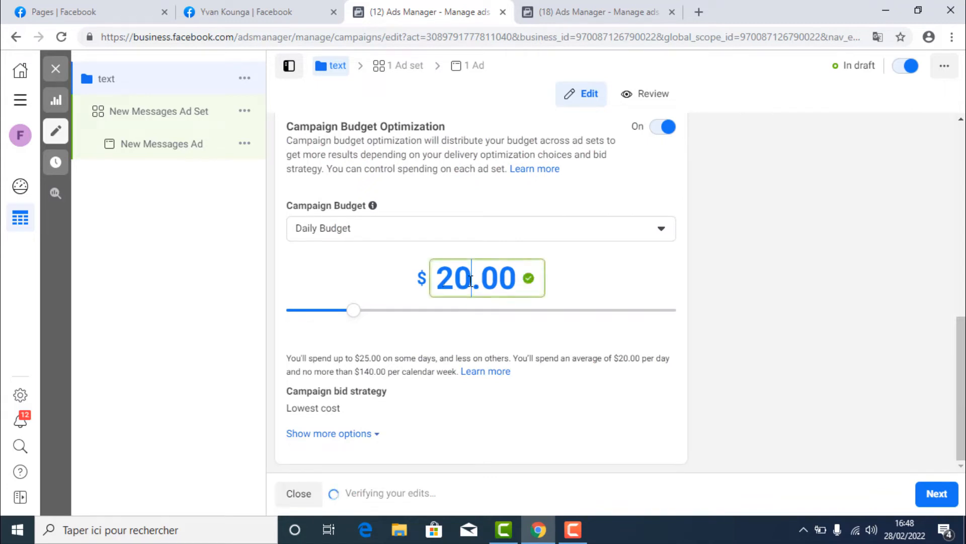
pyautogui.click(964, 362)
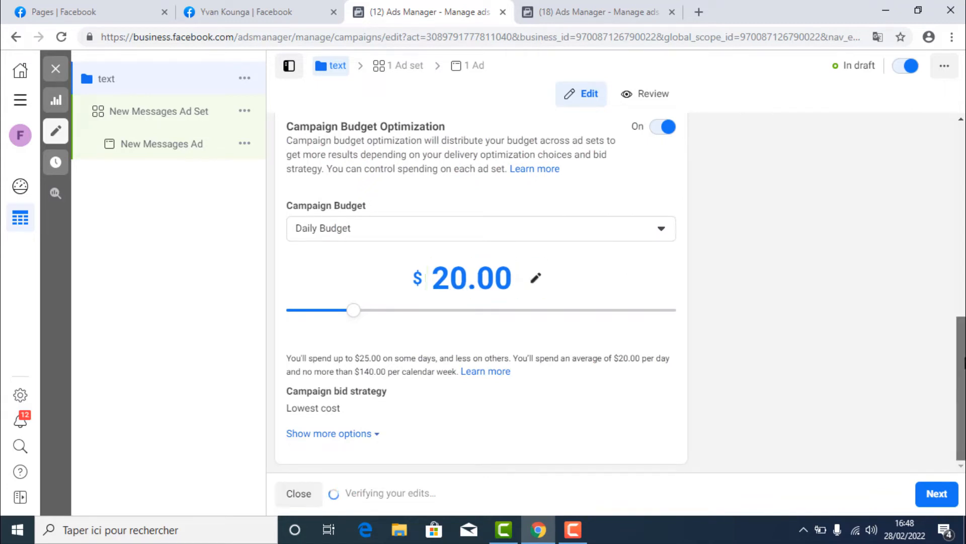
pyautogui.click(943, 508)
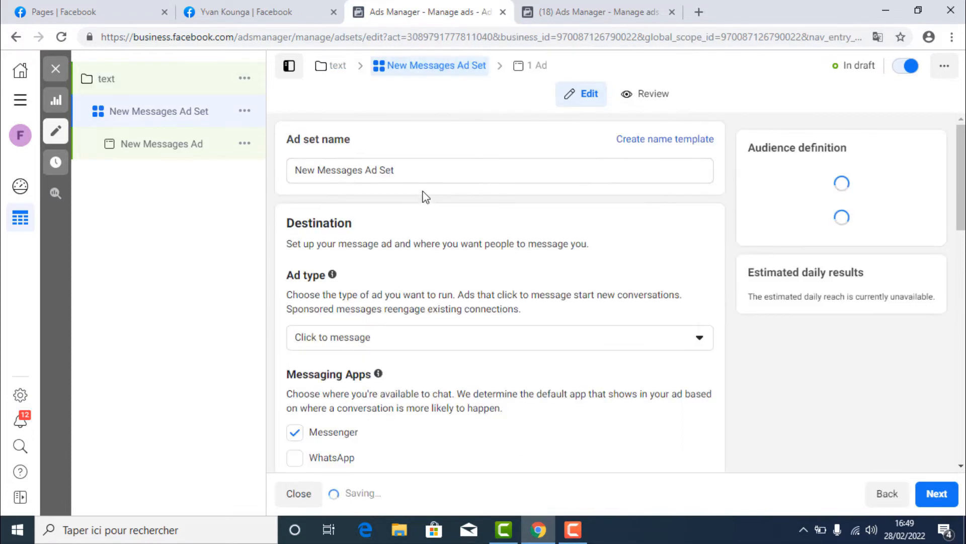
# Replace the default ad set name with "text".
pyautogui.doubleClick(423, 165)
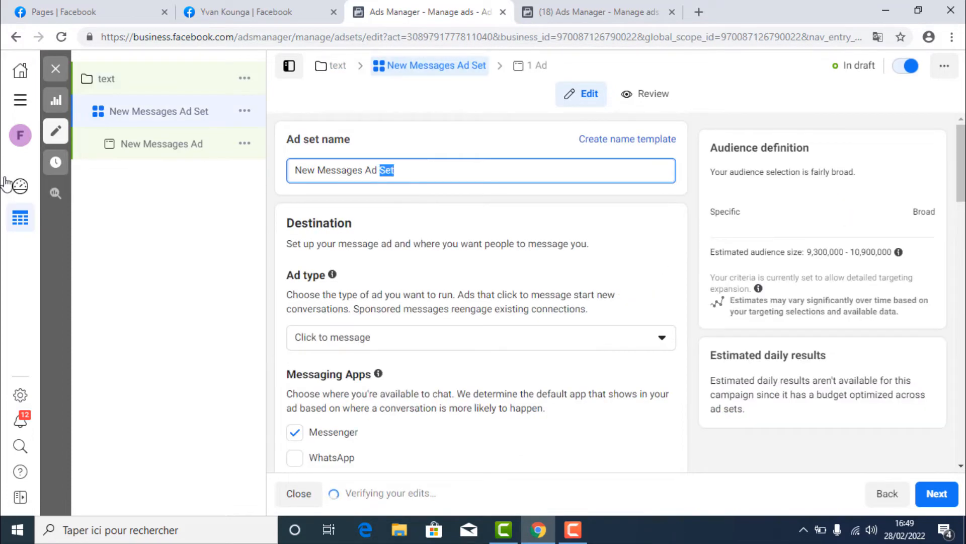
pyautogui.hotkey('ctrl', 'a')
pyautogui.press('BackSpace')
pyautogui.write('text')
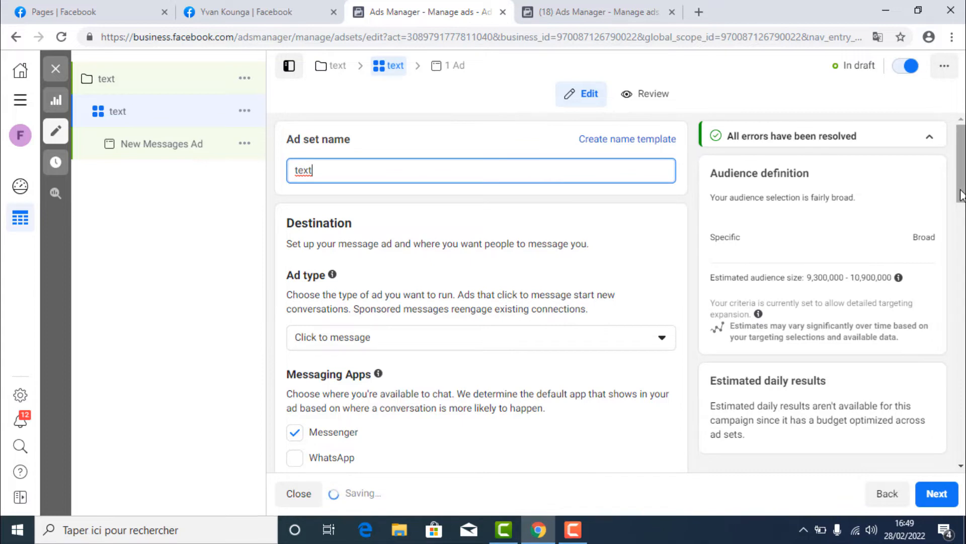
pyautogui.scroll(-5, 962, 247)
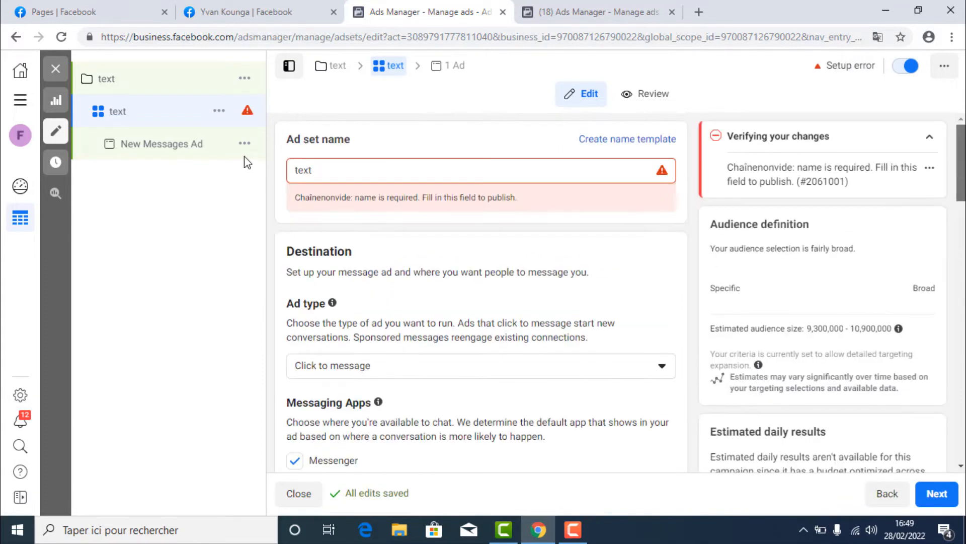
pyautogui.click(878, 36)
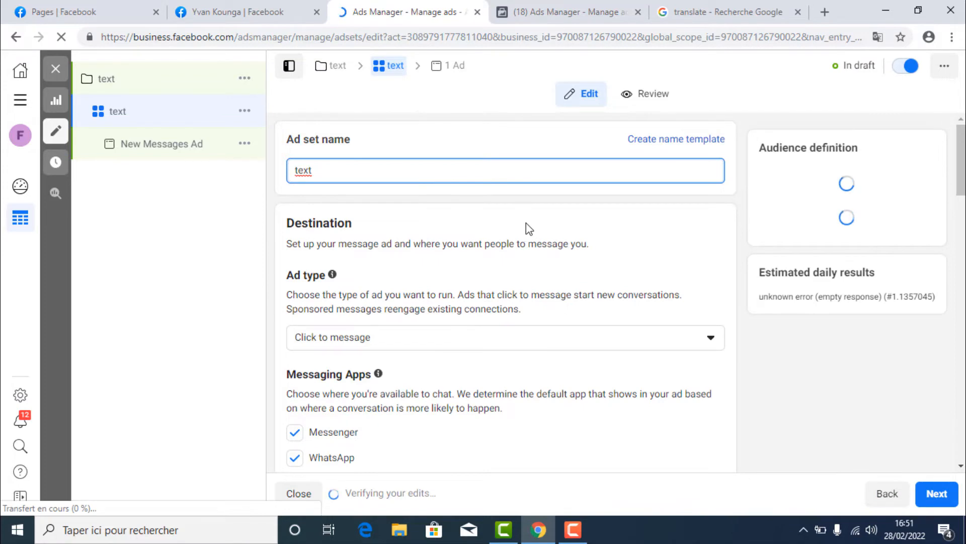
# Examine the messaging apps and the Facebook Pages available for receiving messages, keeping 971 online shop selected.
pyautogui.scroll(-5, 526, 229)
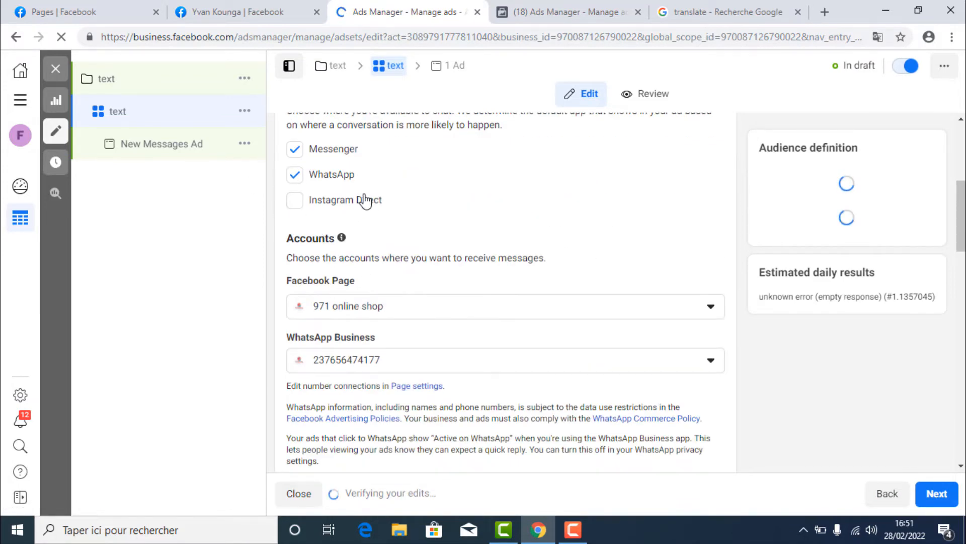
pyautogui.scroll(-1, 552, 261)
pyautogui.click(566, 241)
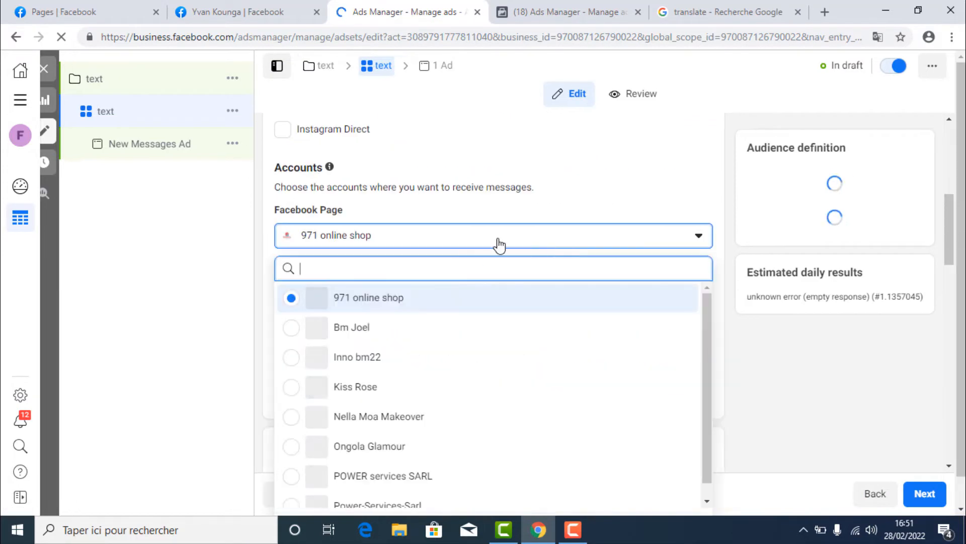
pyautogui.click(384, 268)
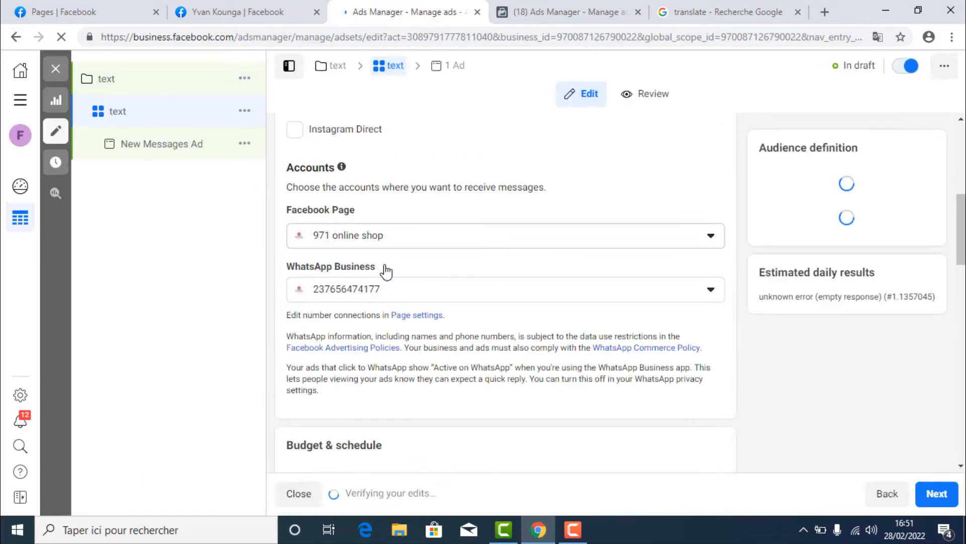
# Enable an end date in the ad set's schedule.
pyautogui.scroll(-5, 535, 271)
pyautogui.scroll(-4, 535, 270)
pyautogui.scroll(1, 380, 186)
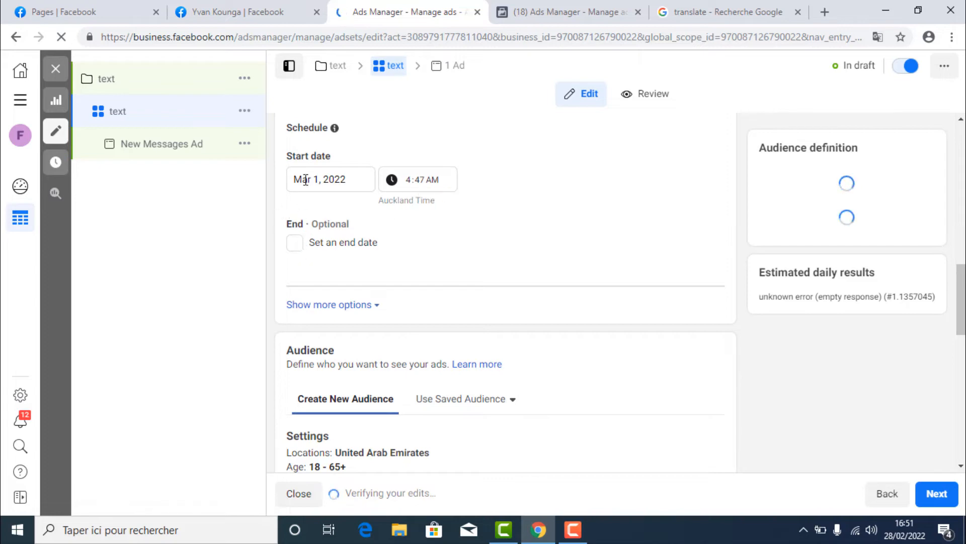
pyautogui.click(295, 243)
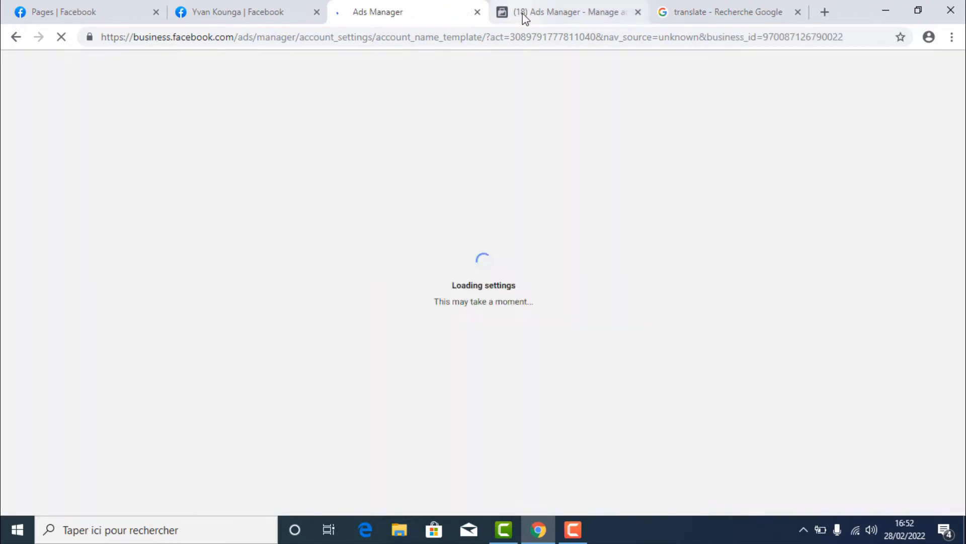
# Return to the ad set editor and open the new audience's settings for editing.
pyautogui.click(522, 15)
pyautogui.click(385, 19)
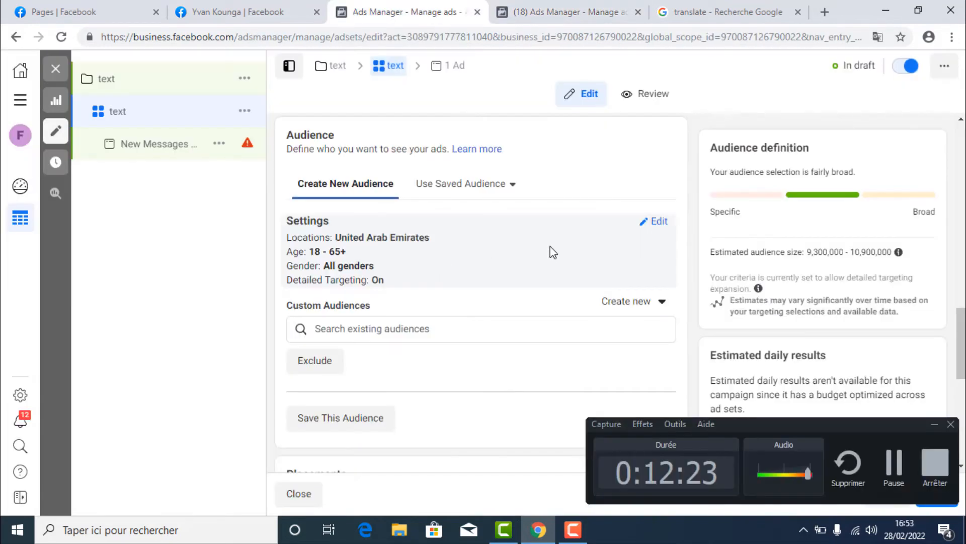
pyautogui.click(654, 223)
pyautogui.scroll(-3, 649, 237)
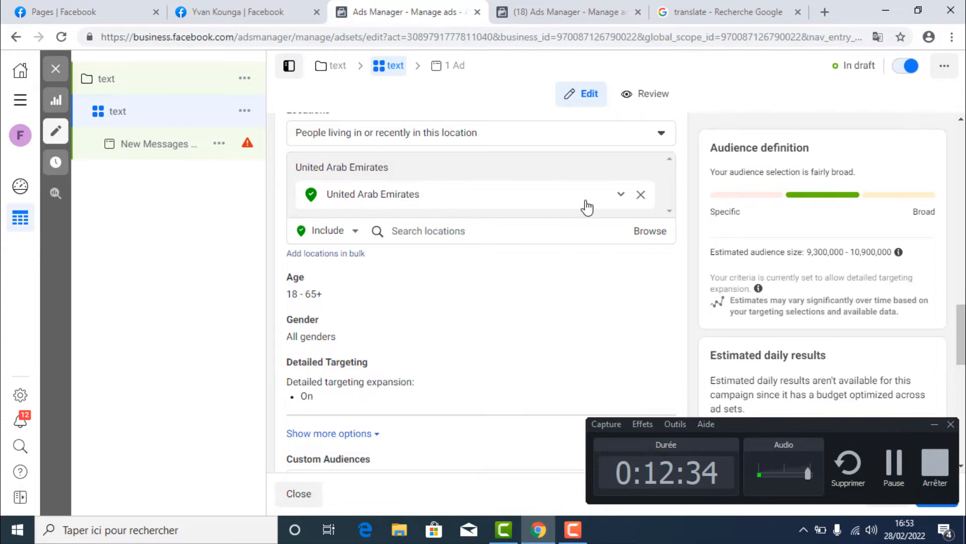
# Set the audience age range to 23–55 and restrict the gender to Women.
pyautogui.scroll(-2, 629, 207)
pyautogui.moveTo(308, 222)
pyautogui.click(652, 212)
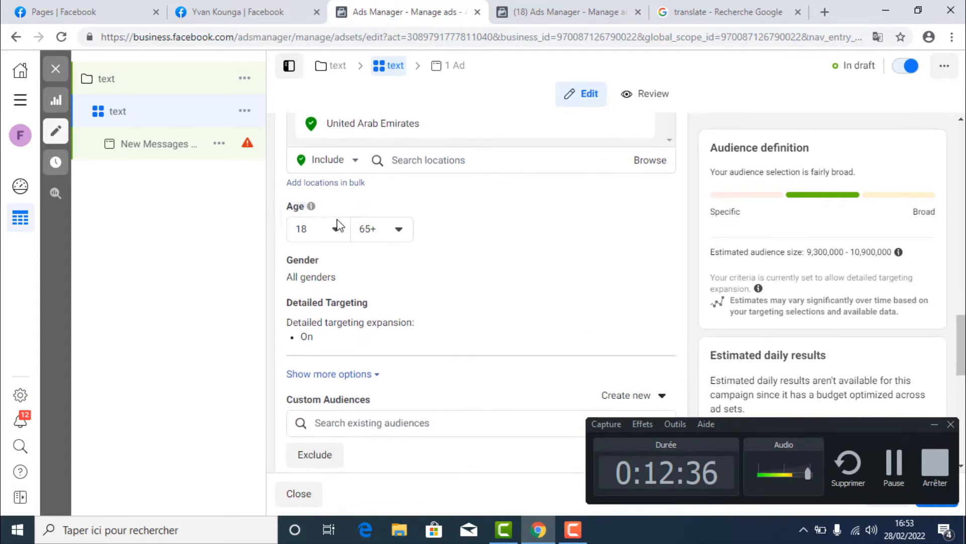
pyautogui.click(334, 224)
pyautogui.click(337, 380)
pyautogui.click(378, 231)
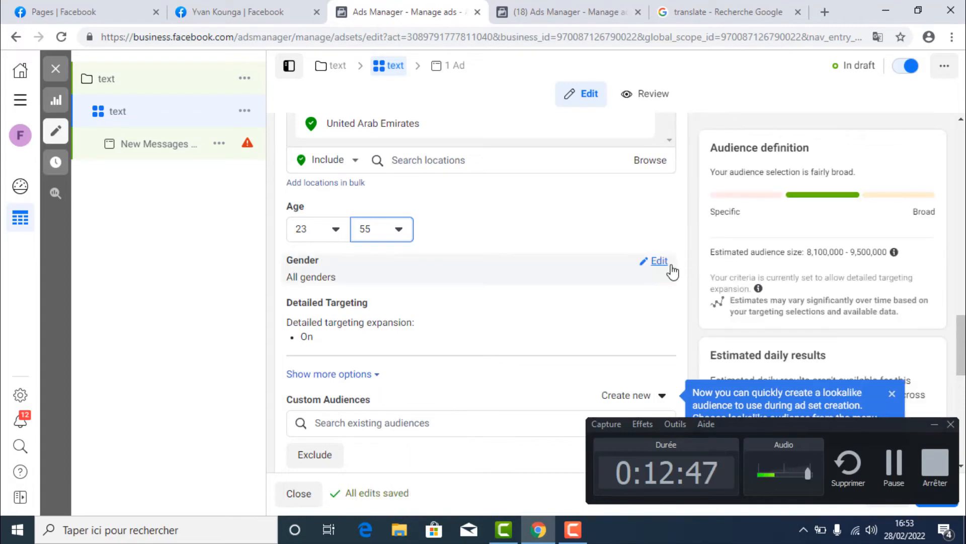
pyautogui.click(663, 264)
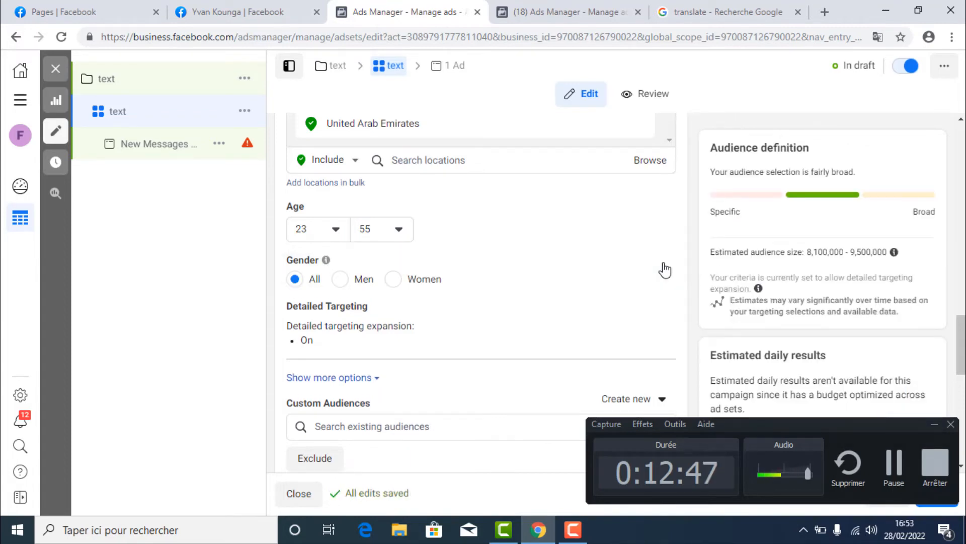
pyautogui.click(394, 282)
# Add the Shopping interest to the audience's detailed targeting.
pyautogui.scroll(-1, 318, 258)
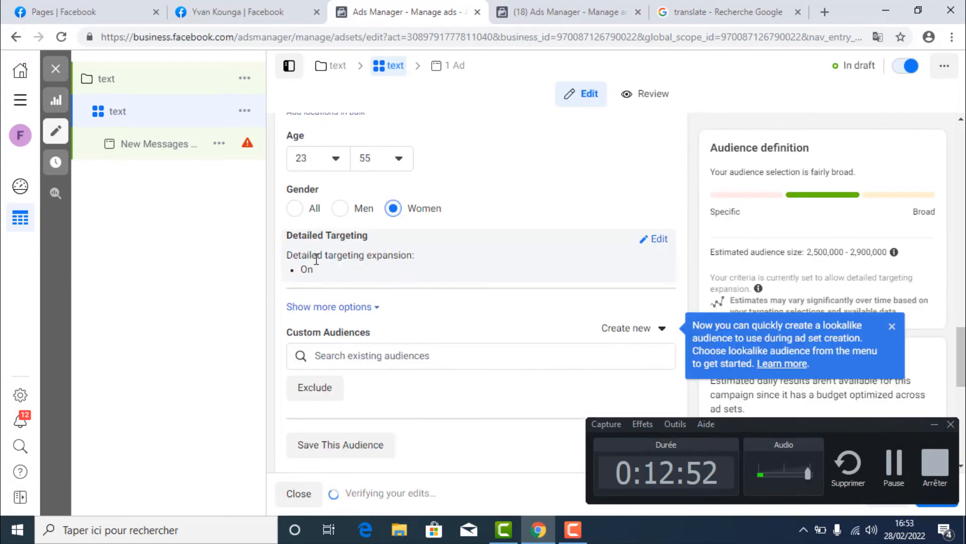
pyautogui.click(651, 243)
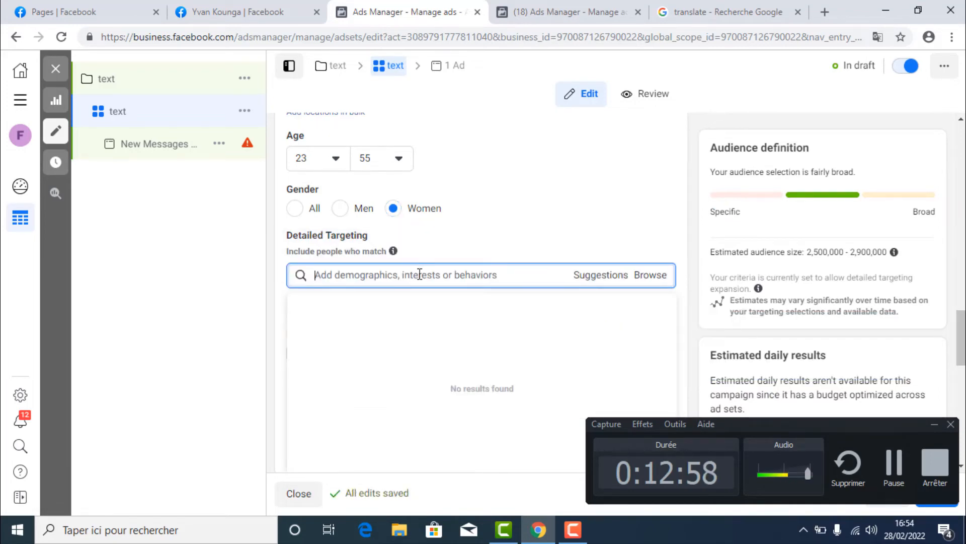
pyautogui.write('sh')
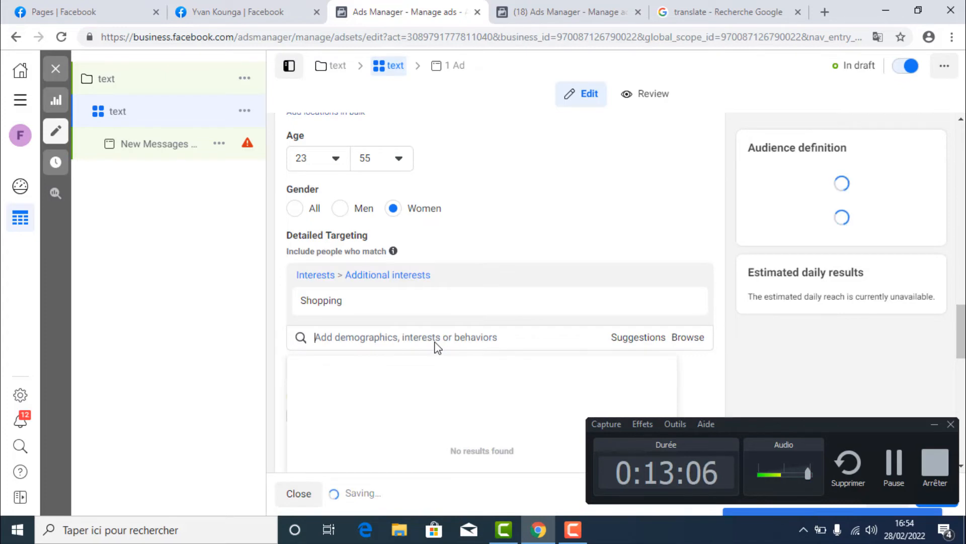
# Search detailed targeting for "paiement" and add the Mobile payment interest to the audience.
pyautogui.write('pa')
pyautogui.write('i')
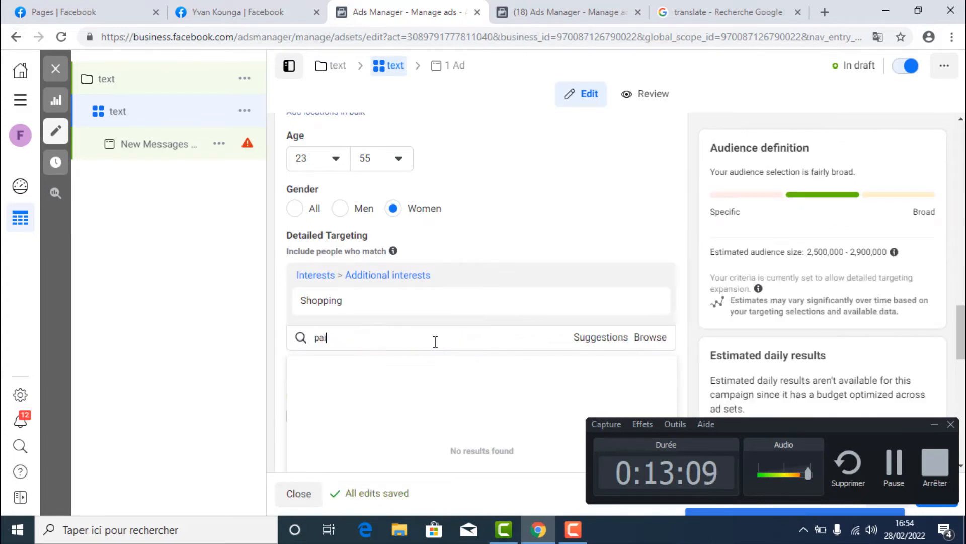
pyautogui.write('ement')
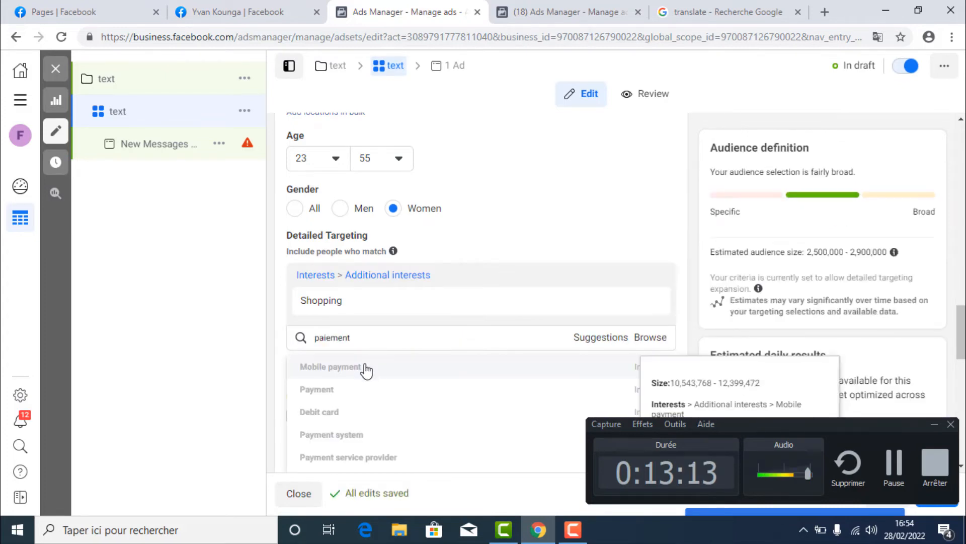
pyautogui.click(366, 368)
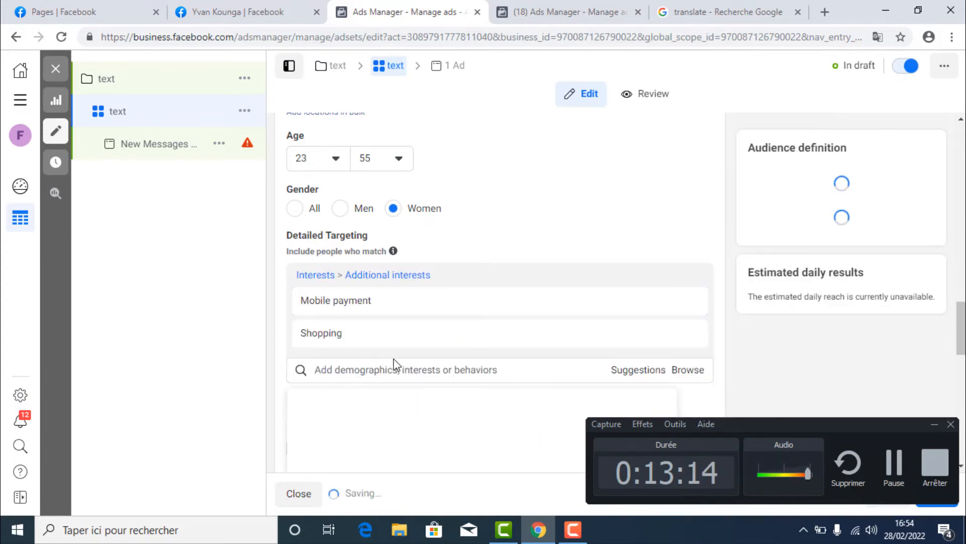
# Try to add the Investment management interest to detailed targeting by searching for "actifs", and close the results.
pyautogui.write('actifs')
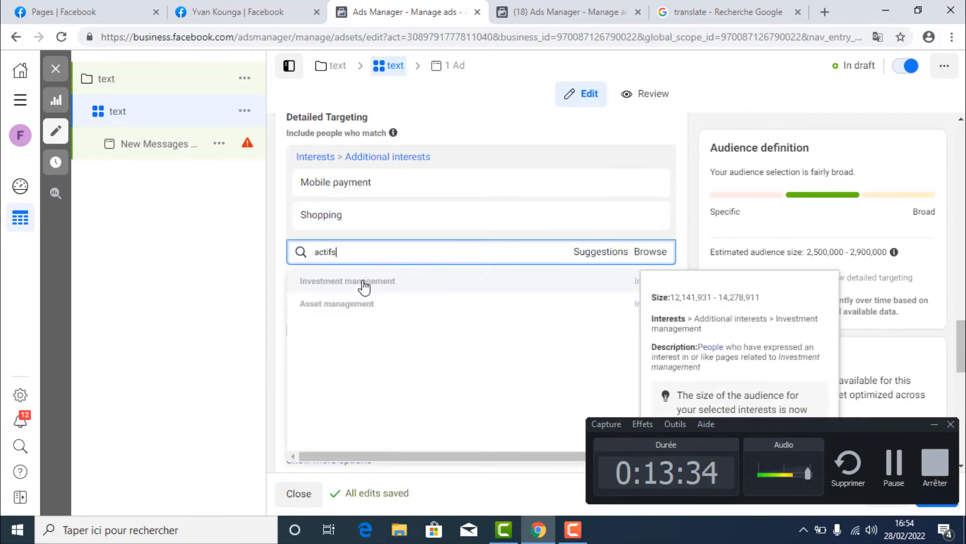
pyautogui.click(363, 285)
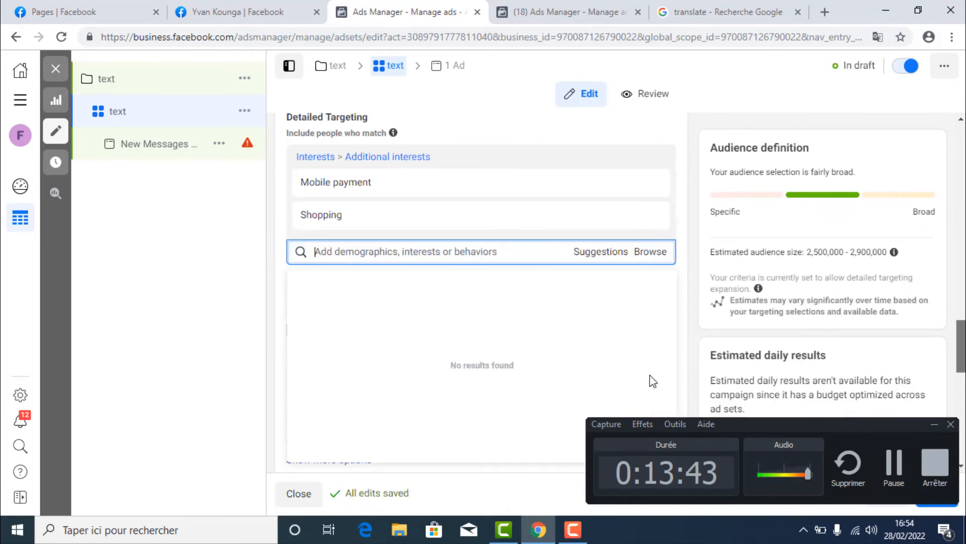
pyautogui.click(693, 289)
pyautogui.click(296, 331)
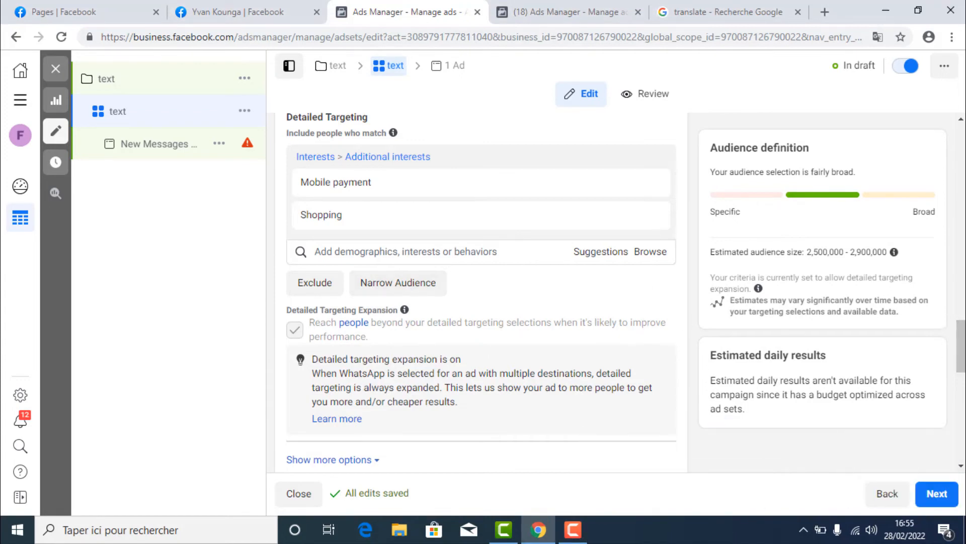
# Keep automatic placements in the ad set, continue to the ad level and name the ad "text".
pyautogui.scroll(-3, 653, 227)
pyautogui.scroll(-6, 556, 228)
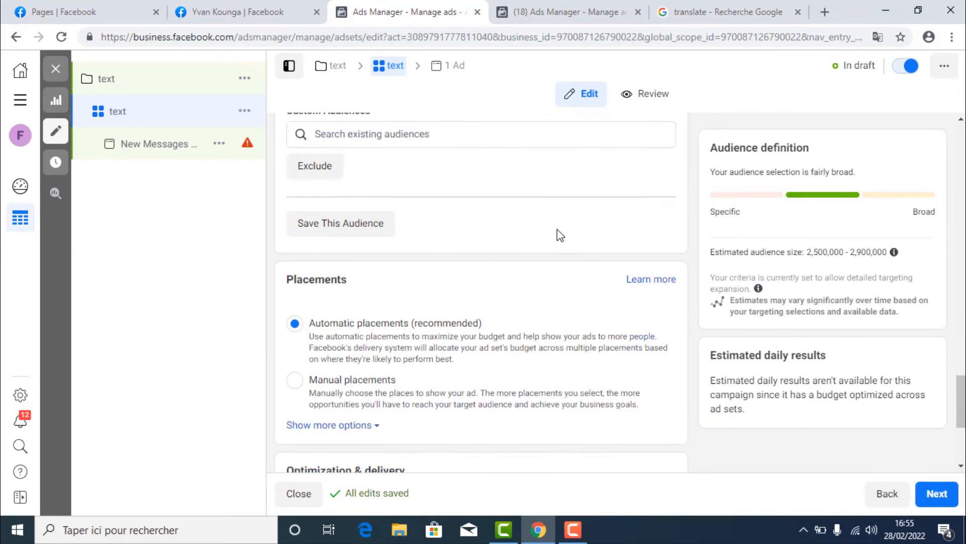
pyautogui.scroll(1, 580, 248)
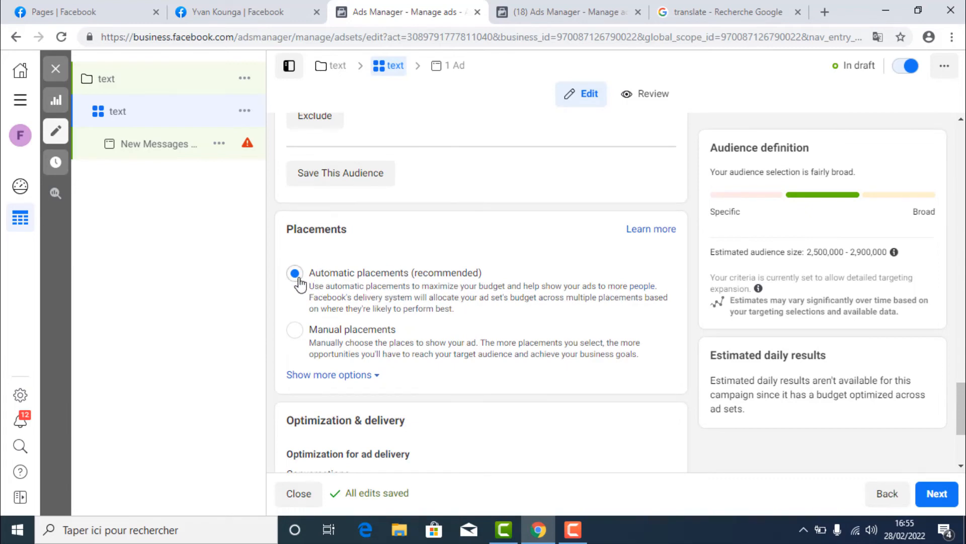
pyautogui.scroll(-3, 521, 295)
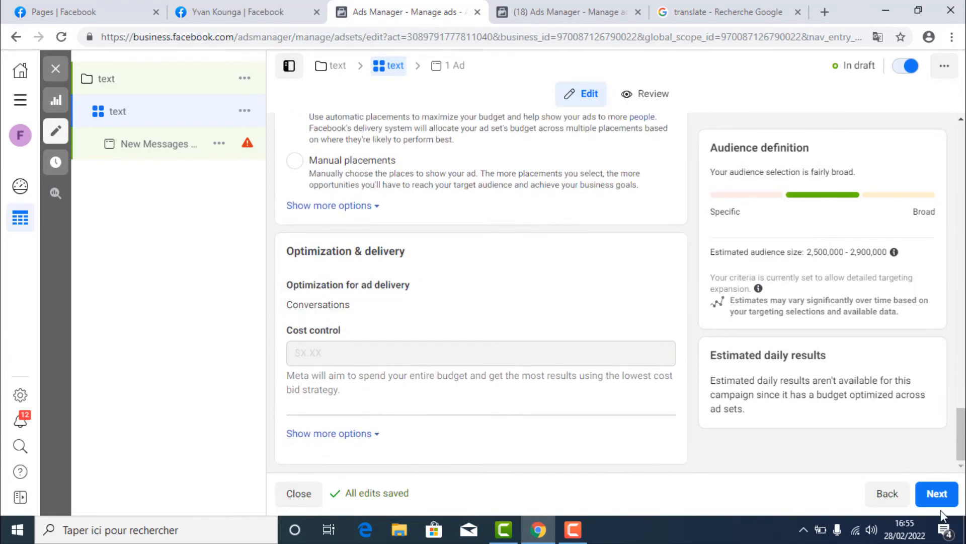
pyautogui.click(936, 494)
pyautogui.moveTo(402, 170); pyautogui.dragTo(317, 170)
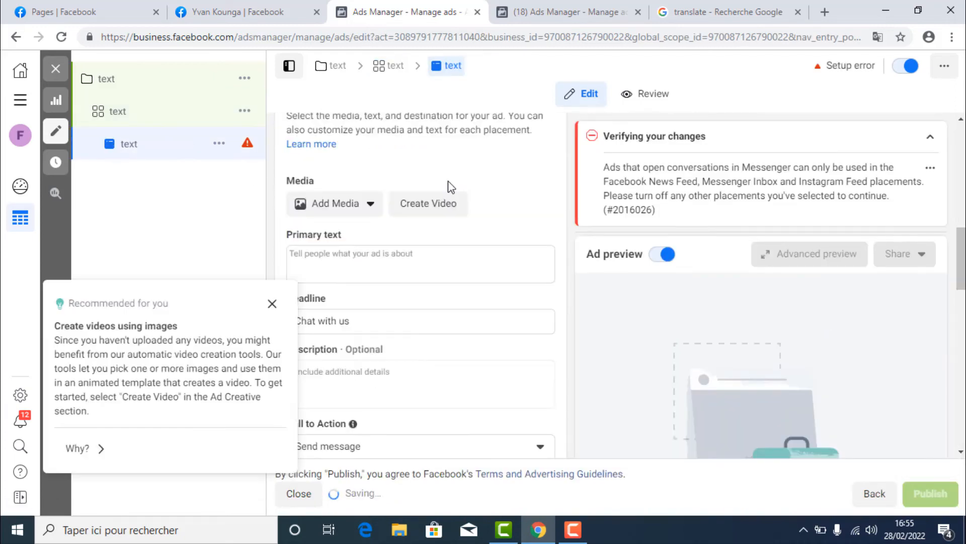
# Switch to the 971 online shop Facebook page and copy the post text "Abayas Online by 971 / 01 PIC 130 AED / Free delivery".
pyautogui.scroll(-2, 448, 182)
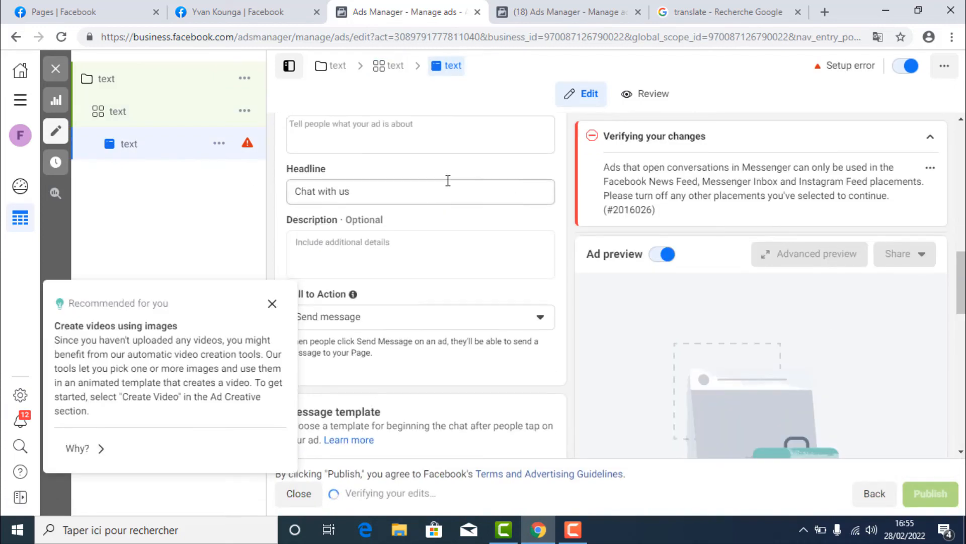
pyautogui.scroll(1, 447, 180)
pyautogui.click(332, 182)
pyautogui.click(244, 16)
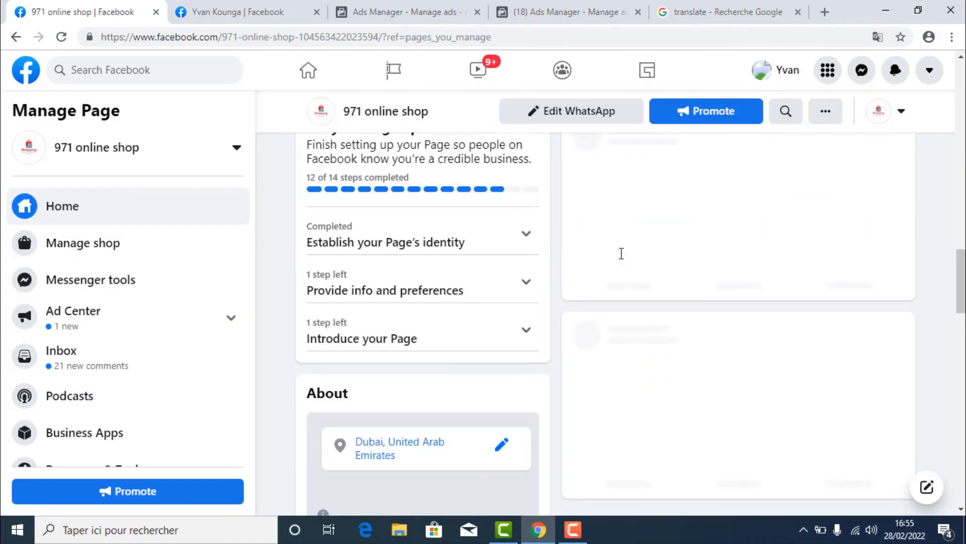
pyautogui.scroll(3, 622, 253)
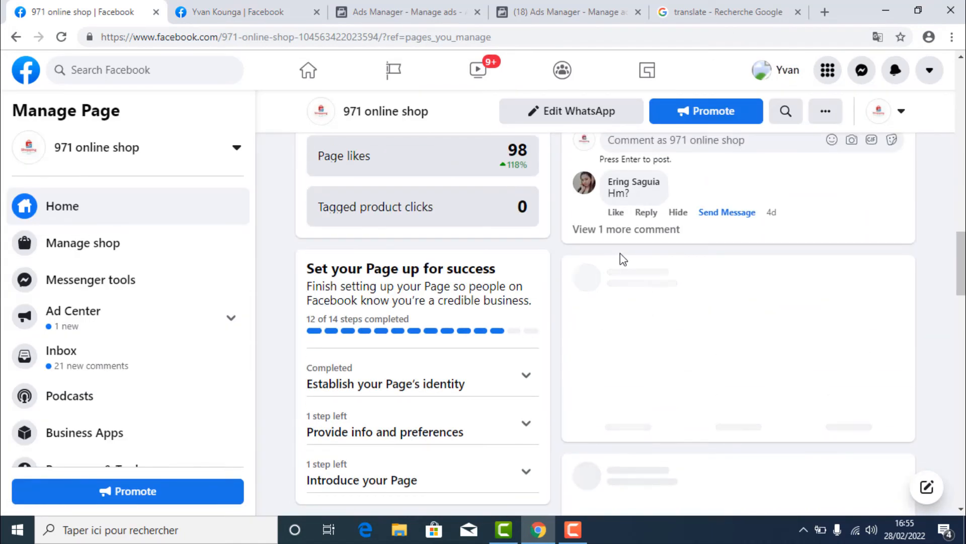
pyautogui.moveTo(633, 332); pyautogui.dragTo(568, 307)
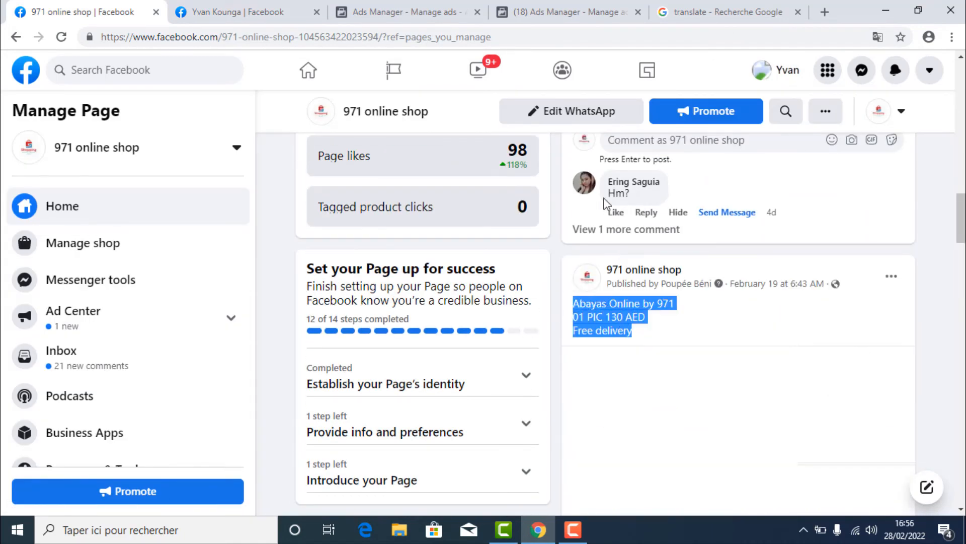
# Return to the ad draft in Ads Manager and paste the copied post text as the primary text.
pyautogui.click(527, 16)
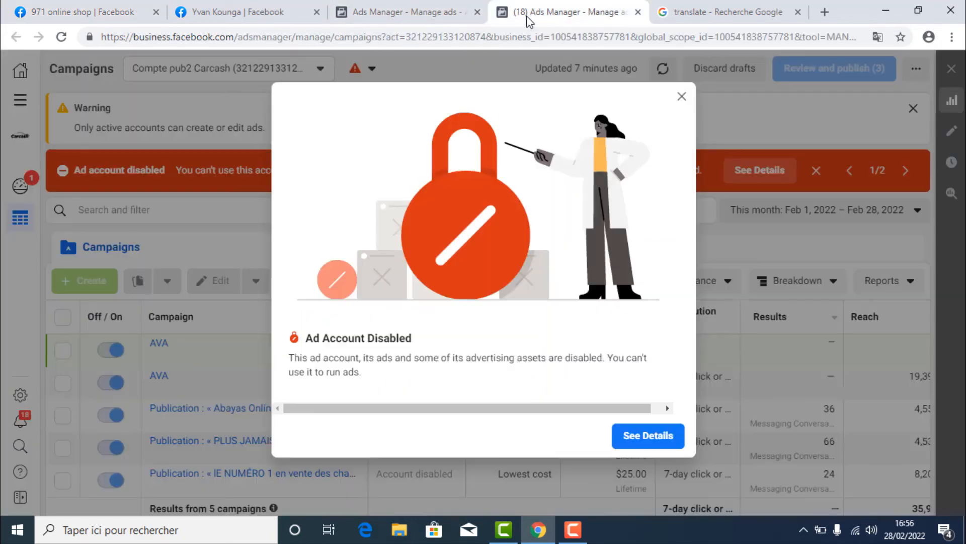
pyautogui.click(331, 20)
pyautogui.rightClick(314, 198)
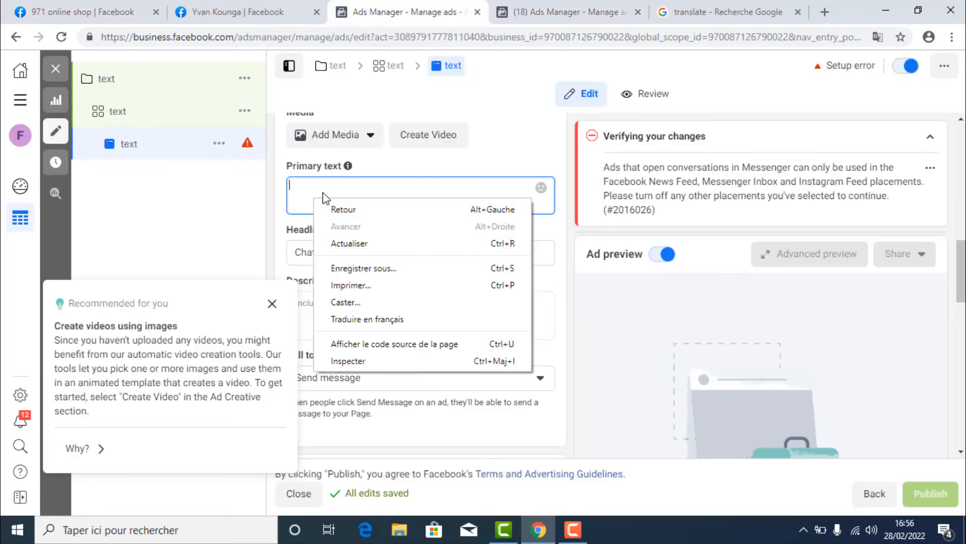
# Replace the ad's headline with "Abayas Online by 971", copied from the first line of the primary text.
pyautogui.moveTo(388, 182); pyautogui.dragTo(283, 180)
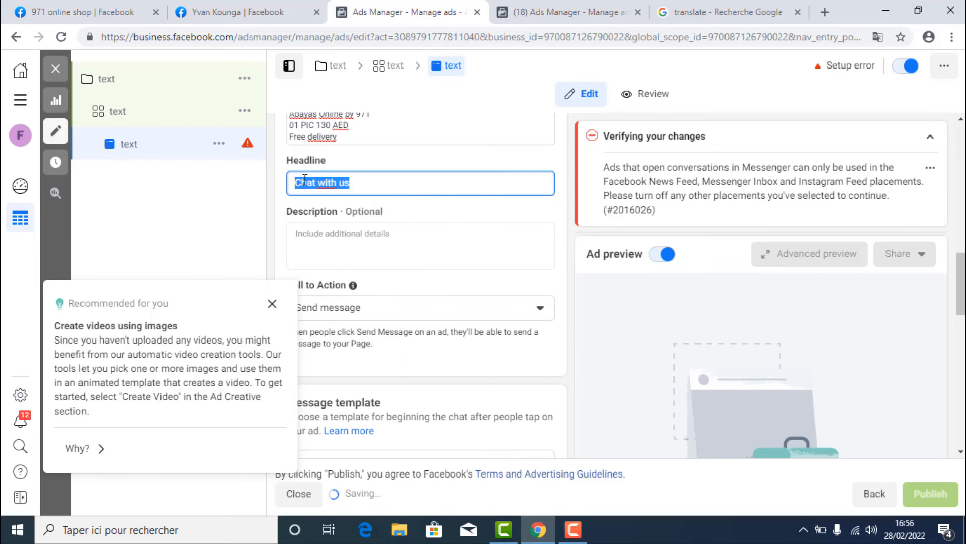
pyautogui.press('BackSpace')
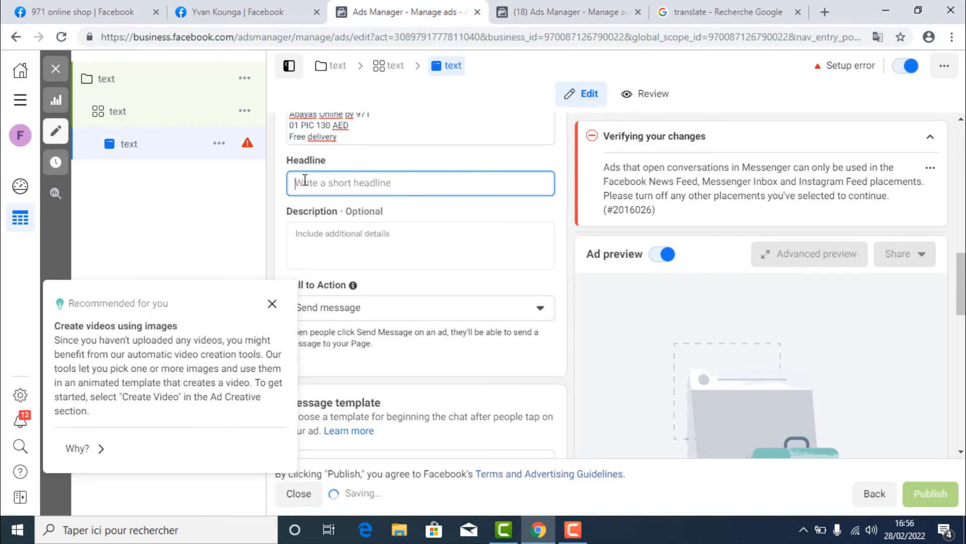
pyautogui.scroll(1, 304, 180)
pyautogui.moveTo(371, 184); pyautogui.dragTo(291, 183)
pyautogui.click(291, 184)
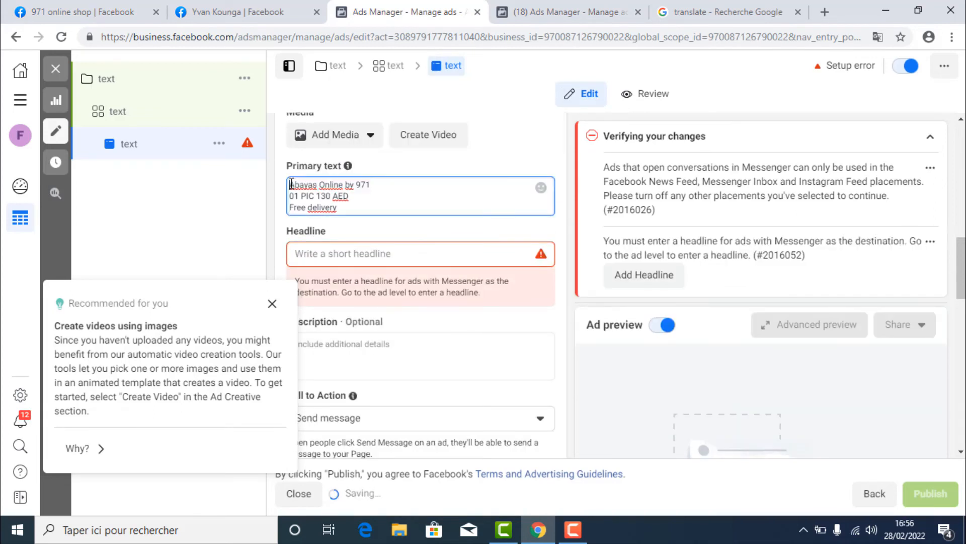
pyautogui.click(317, 254)
pyautogui.scroll(1, 317, 254)
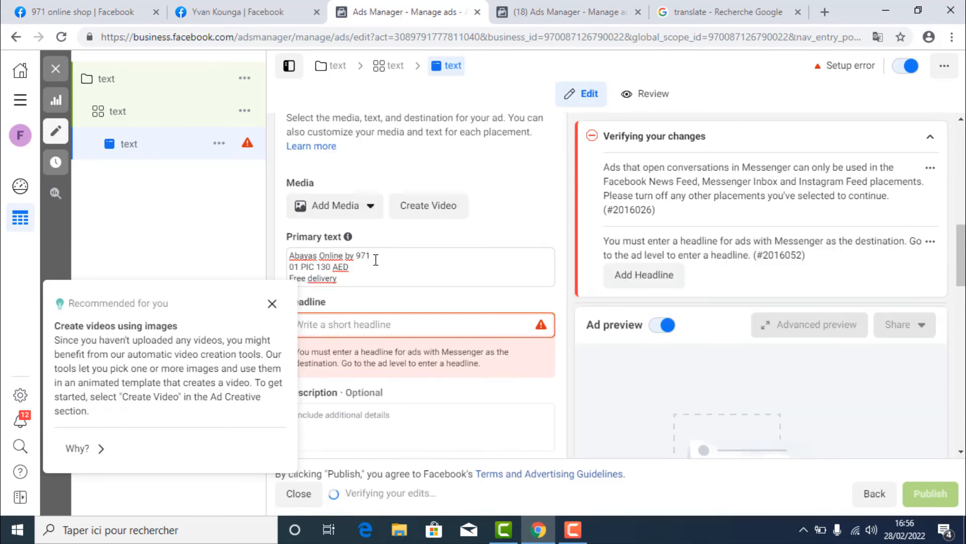
pyautogui.moveTo(373, 255); pyautogui.dragTo(291, 257)
pyautogui.hotkey('ctrl', 'c')
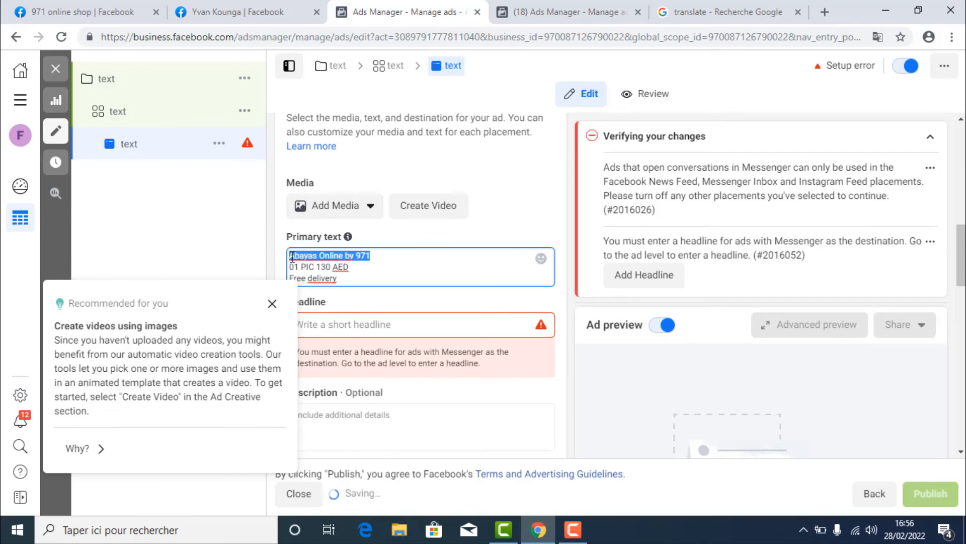
pyautogui.click(332, 323)
pyautogui.hotkey('ctrl', 'v')
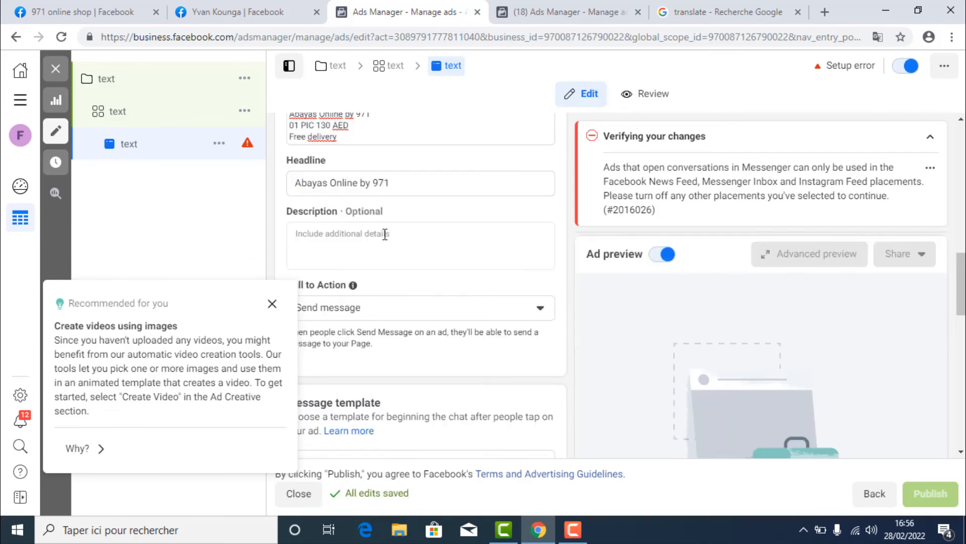
# Dismiss the video creation recommendation and check the ad's message template options.
pyautogui.click(385, 234)
pyautogui.scroll(-3, 339, 264)
pyautogui.click(275, 304)
pyautogui.scroll(-4, 431, 254)
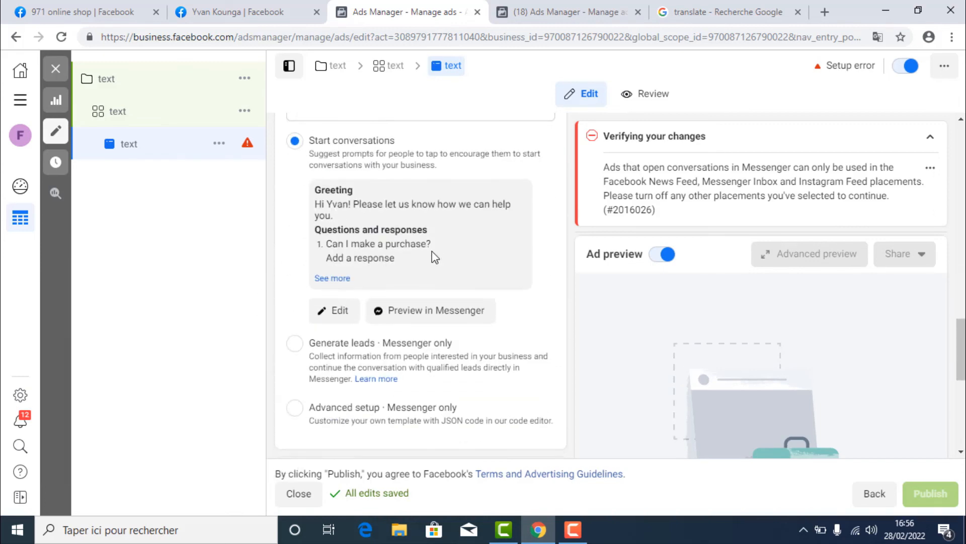
# Add the 720 × 720 orange abaya picture from the Page images as the ad's media and check the ad preview.
pyautogui.scroll(8, 367, 280)
pyautogui.click(365, 280)
pyautogui.click(364, 309)
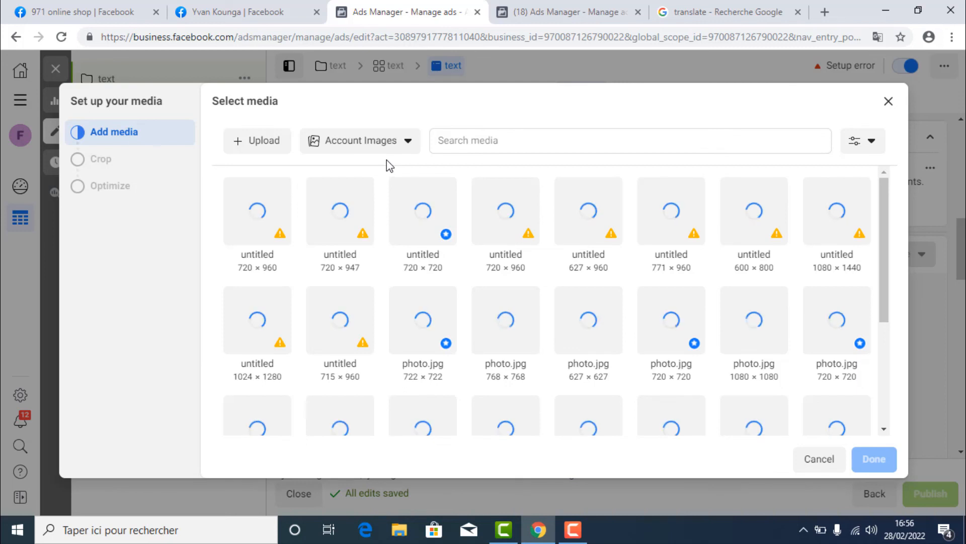
pyautogui.click(383, 145)
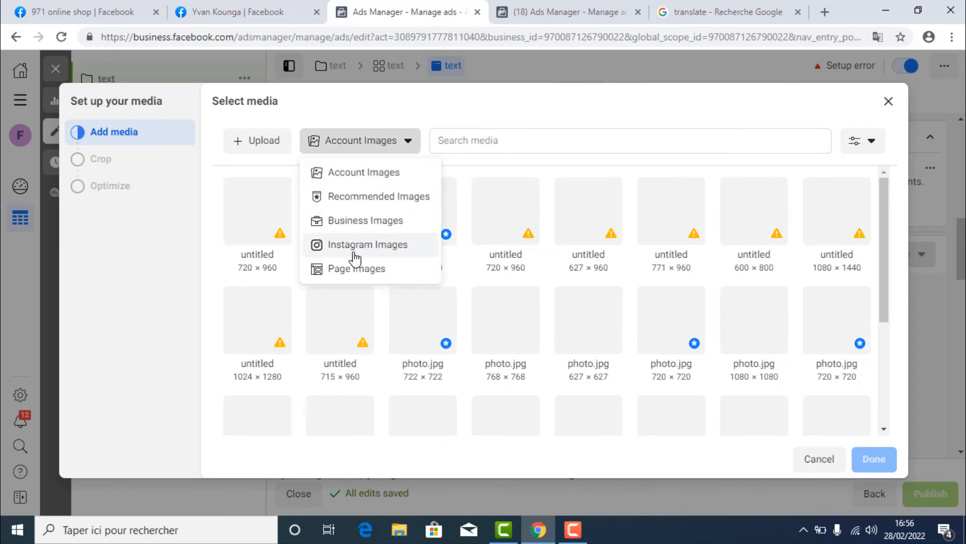
pyautogui.click(345, 270)
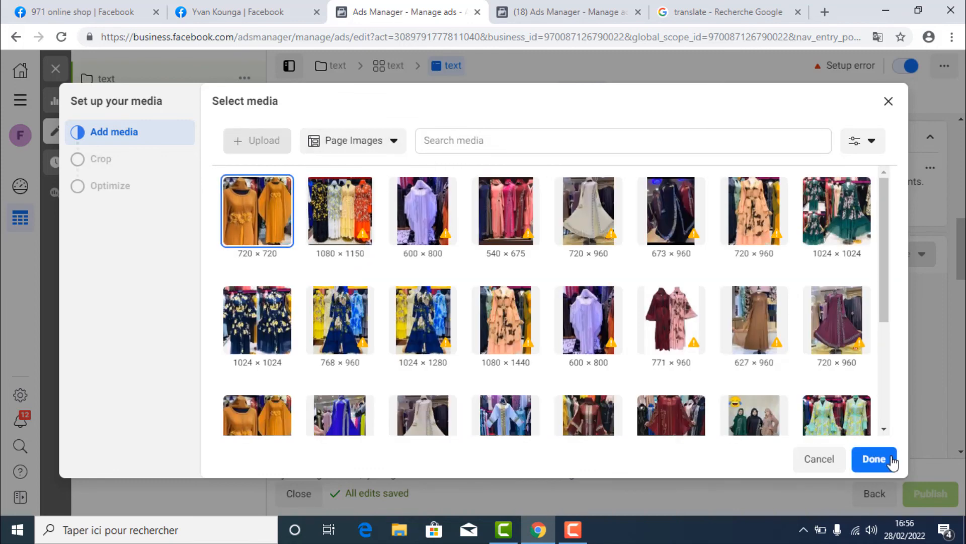
pyautogui.click(889, 458)
pyautogui.scroll(-4, 335, 215)
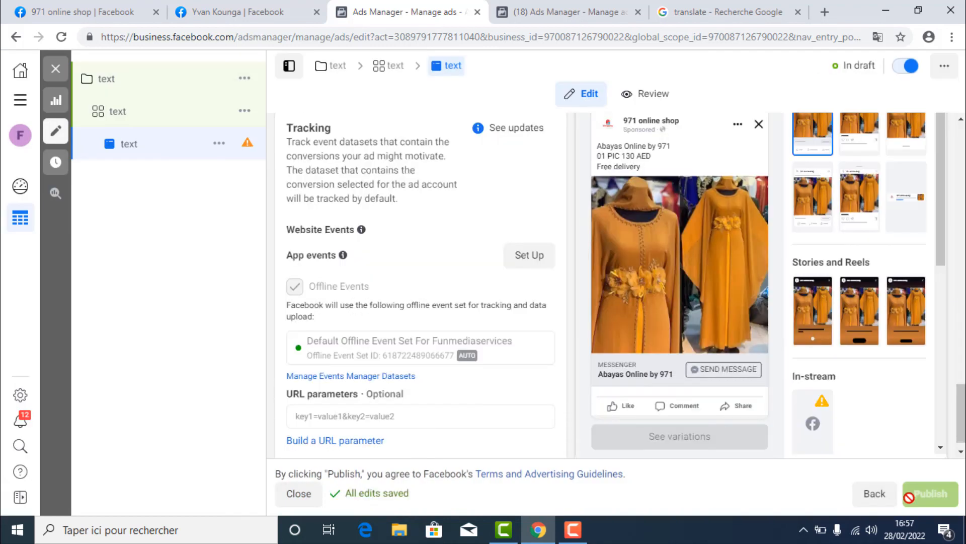